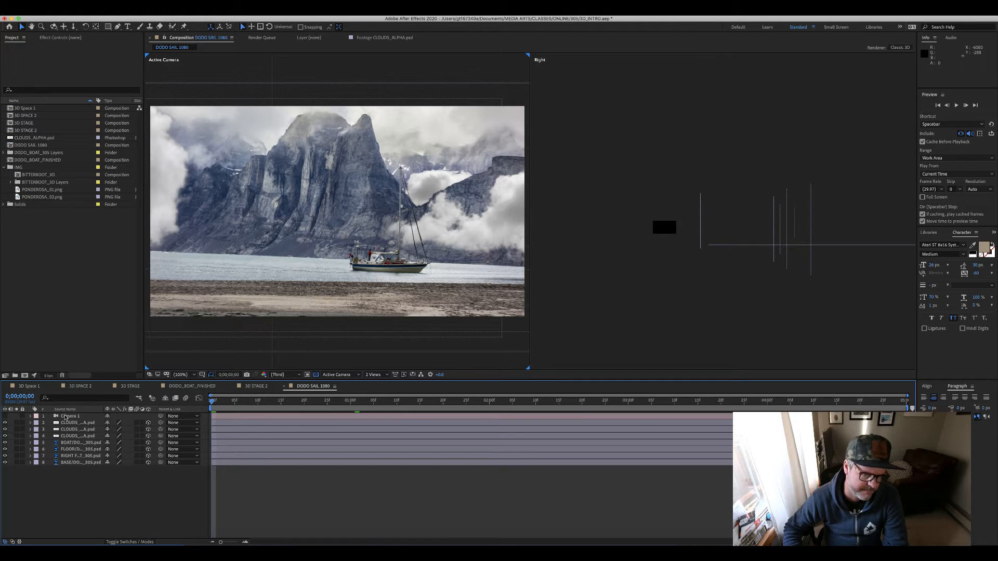
Step: Save the project, and save a copy as 3D_INTRO_CAMERA_01.aep in the 305 folder
key(super+s)
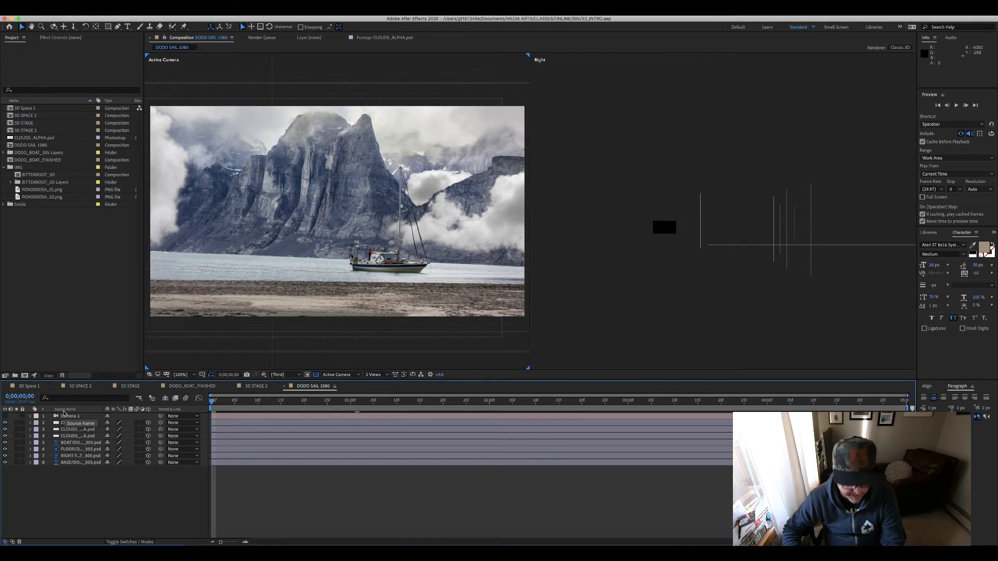
key(super+shift+s)
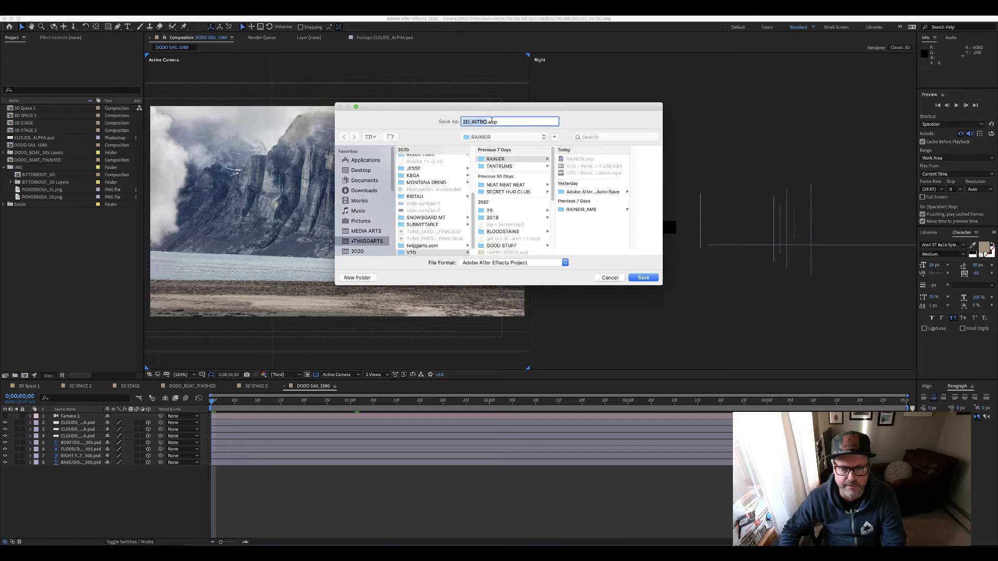
key(Right)
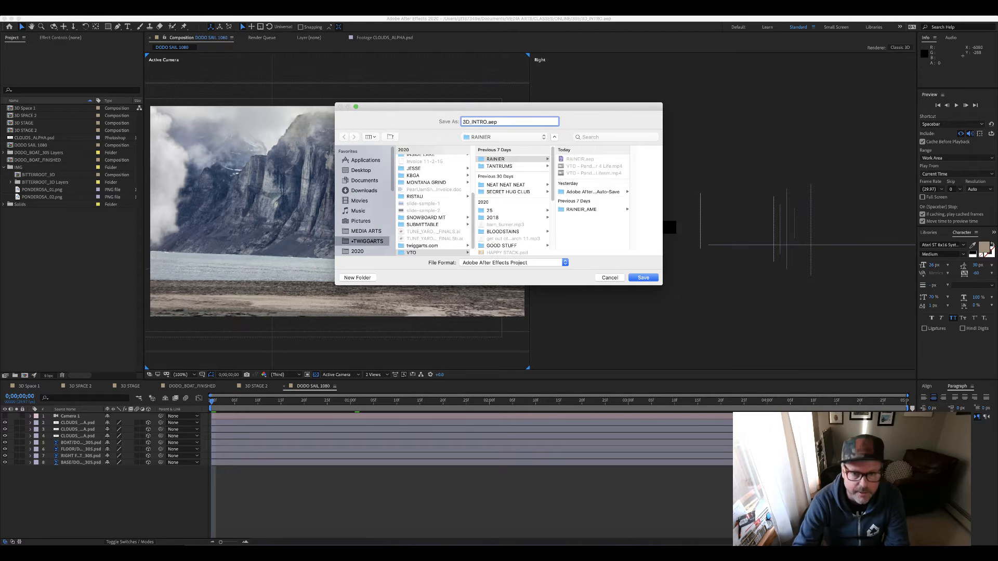
text(_CAMERA)
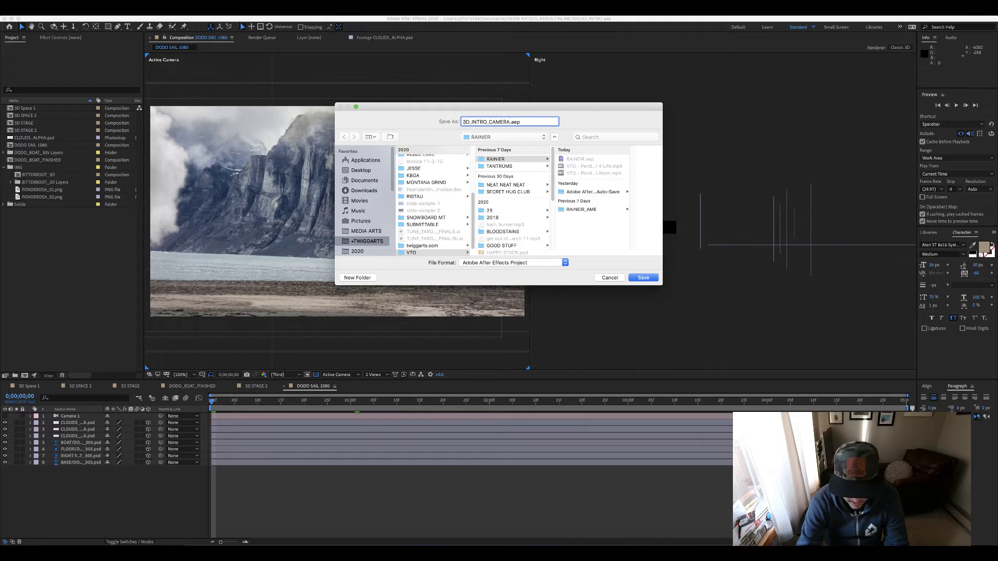
text(_01)
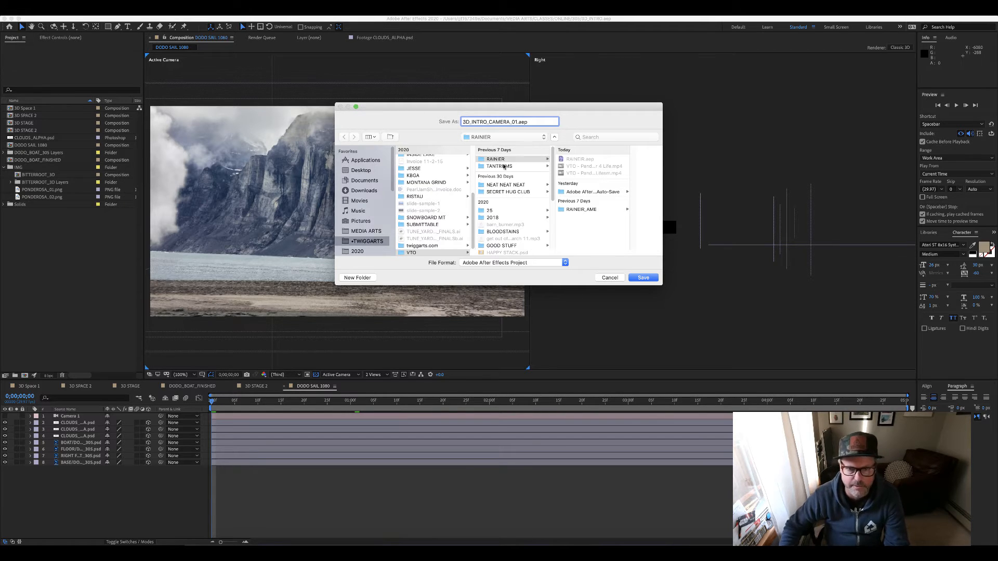
click(488, 136)
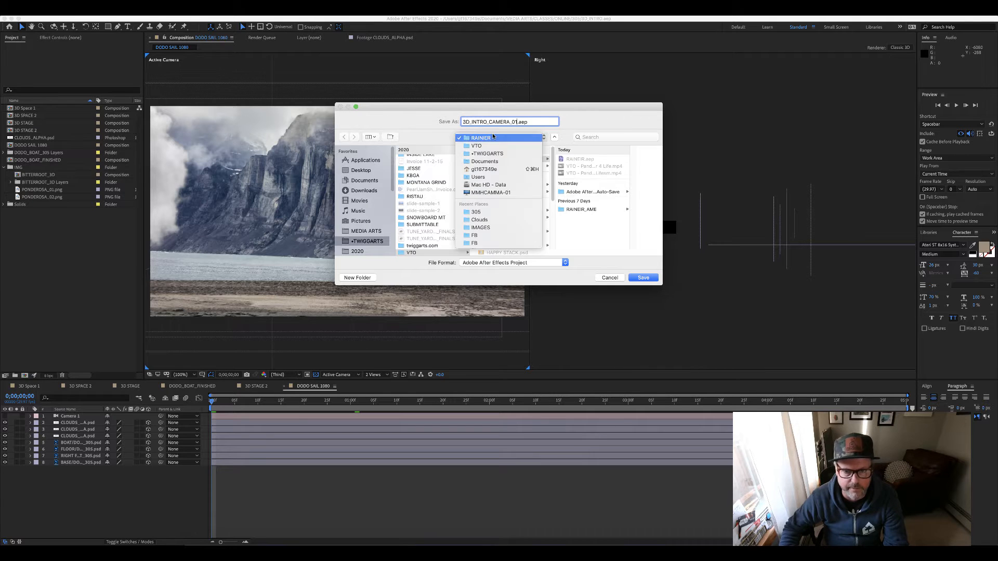
click(502, 212)
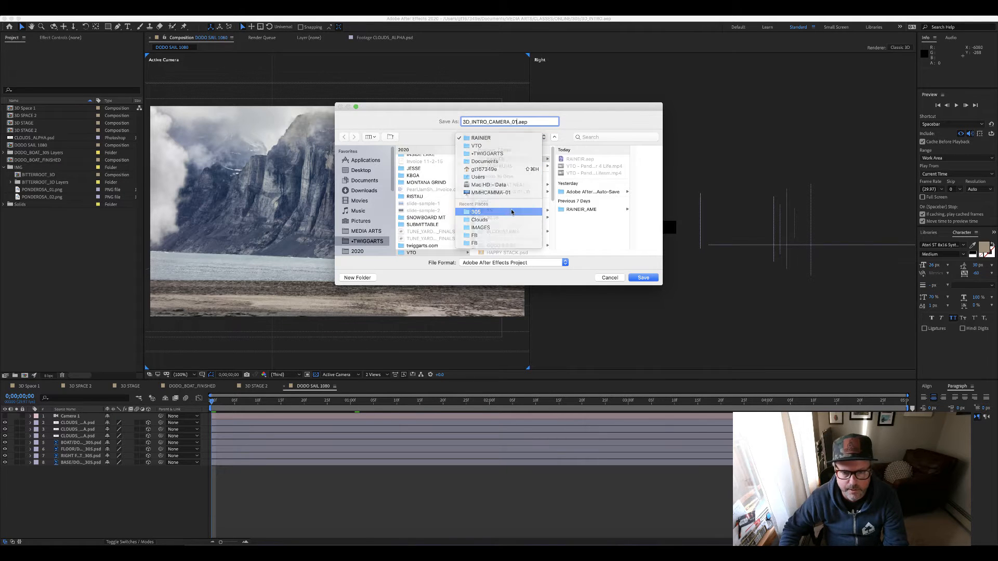
click(656, 280)
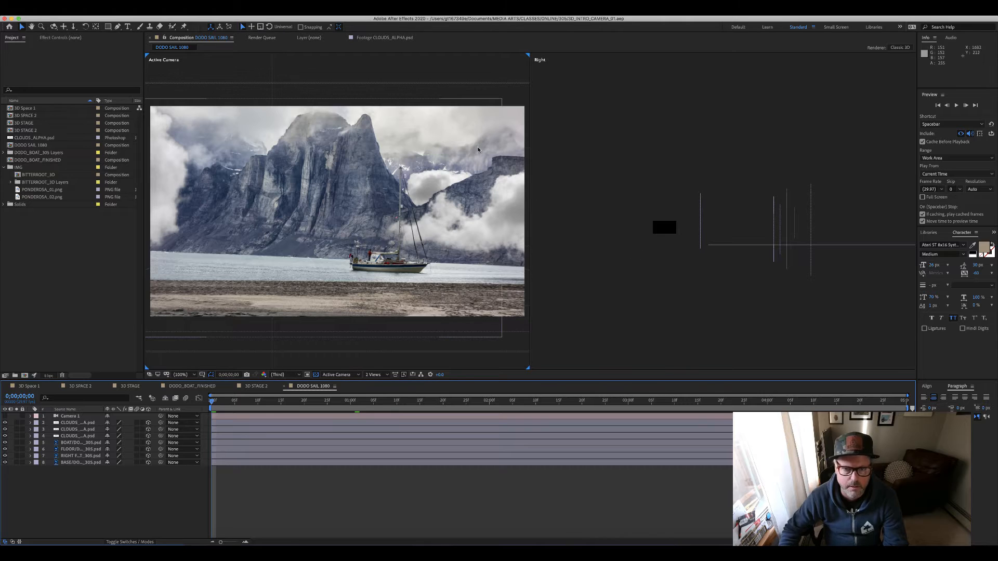
Step: Save another copy of the project as 3D_INTRO_CAMERA_02.aep in the same folder
key(super+shift+s)
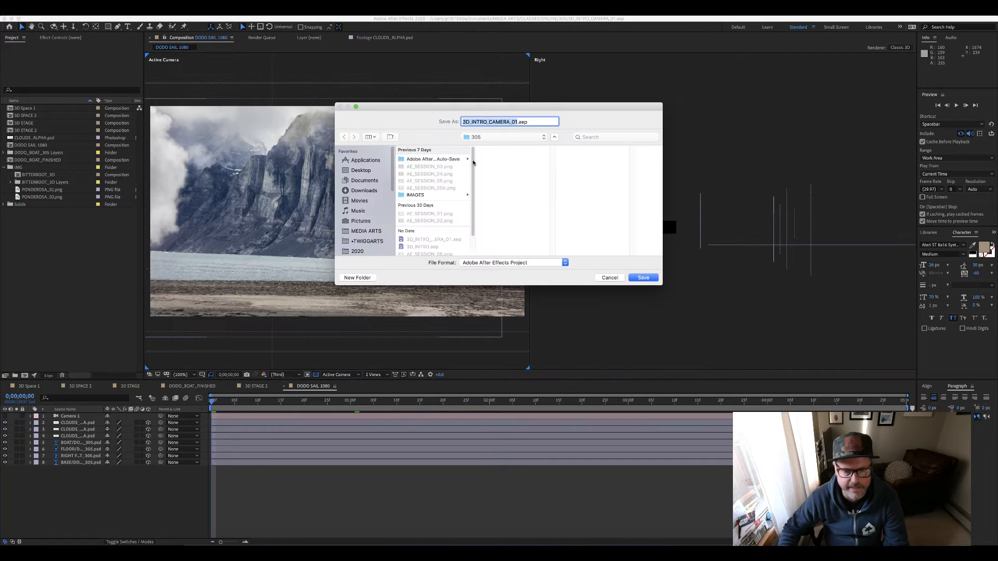
click(513, 122)
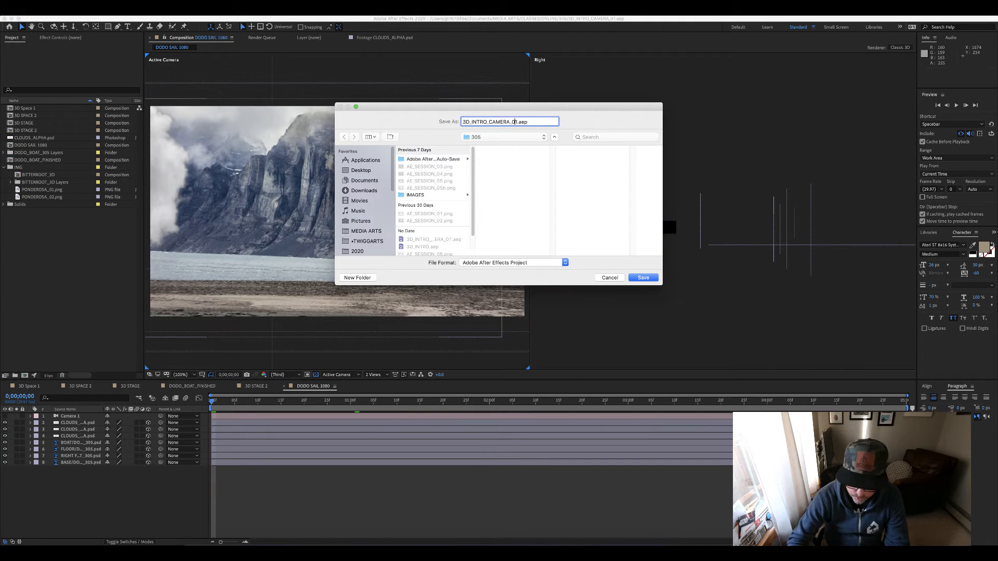
key(Delete)
text(2)
key(Return)
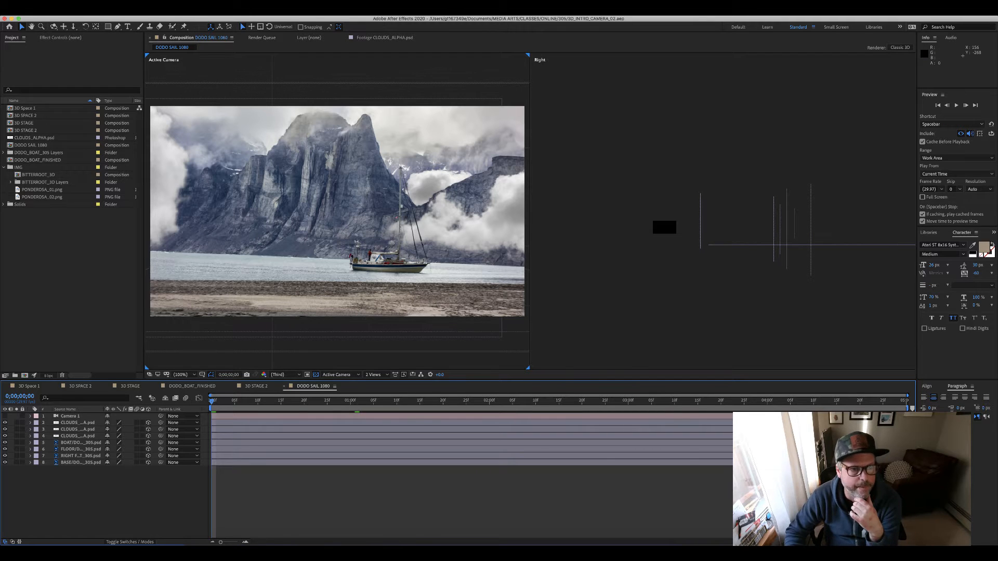
Step: Create a one-node camera in the DODO SAIL 1080 composition with the 50mm preset and depth of field enabled
click(141, 11)
mouse_move(143, 22)
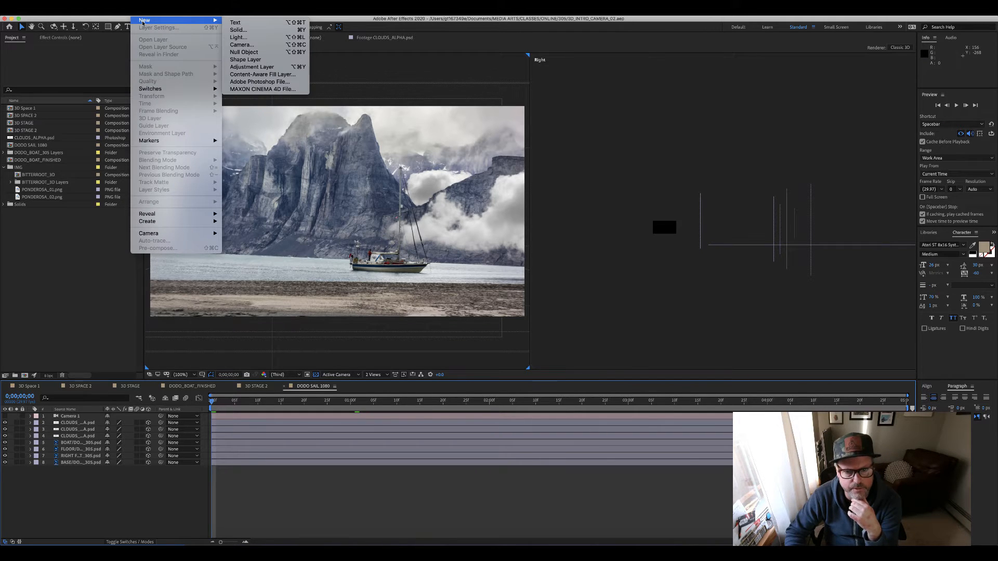
click(140, 11)
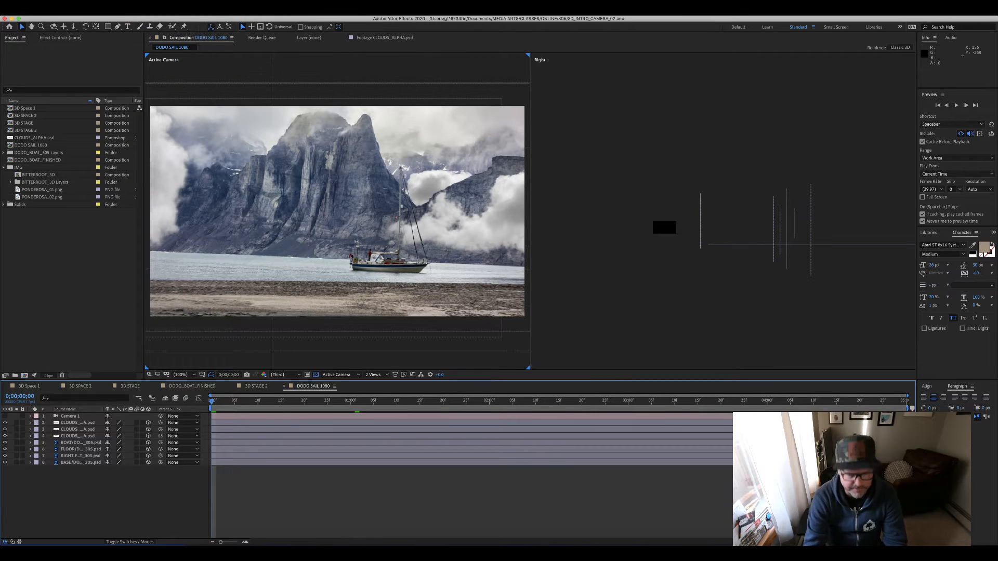
key(alt+shift+super+c)
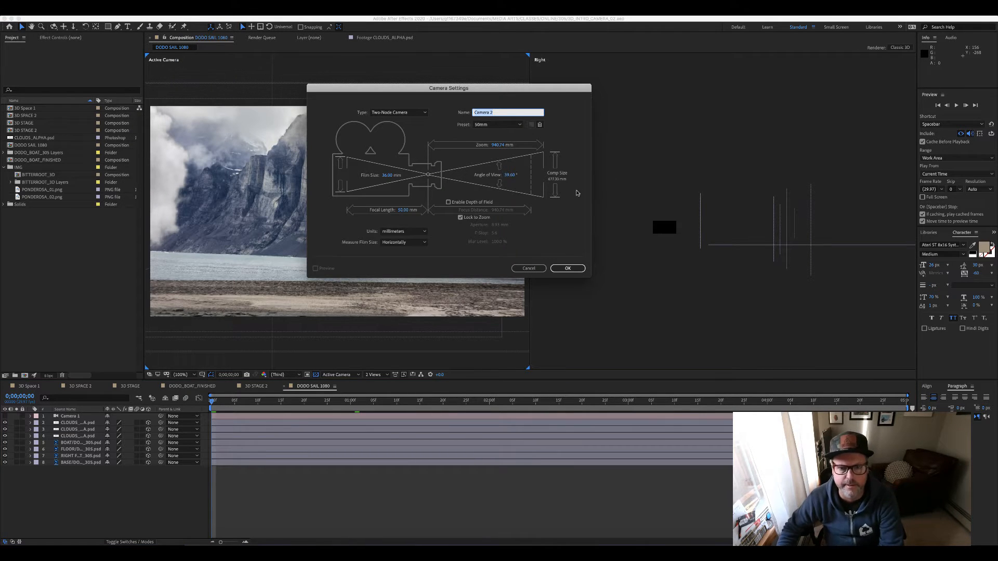
click(406, 113)
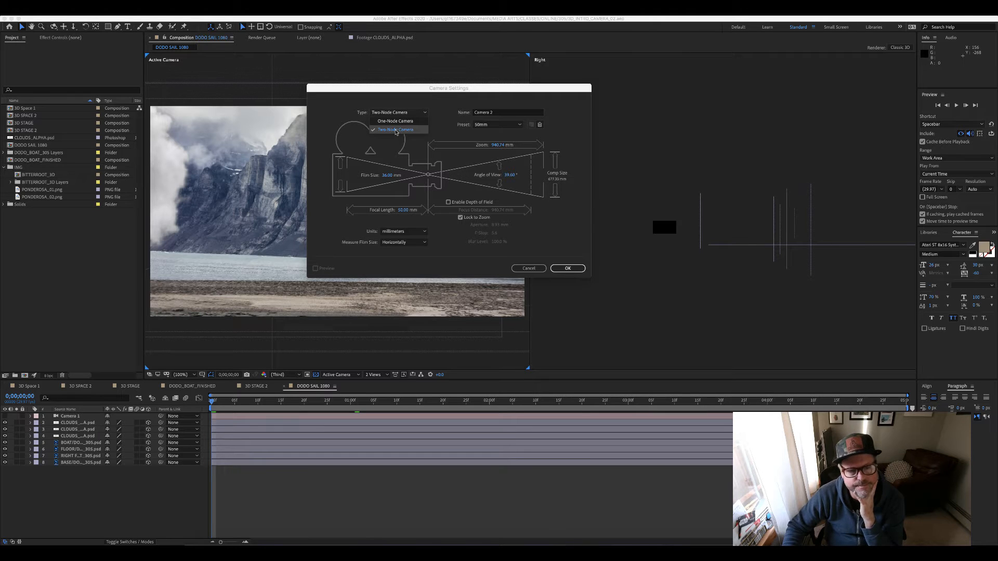
click(398, 121)
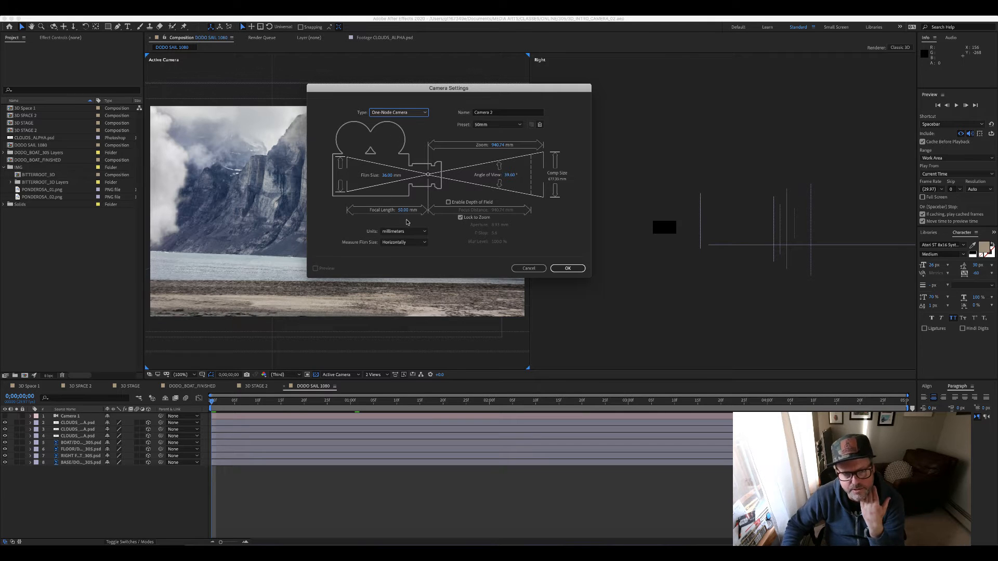
click(449, 202)
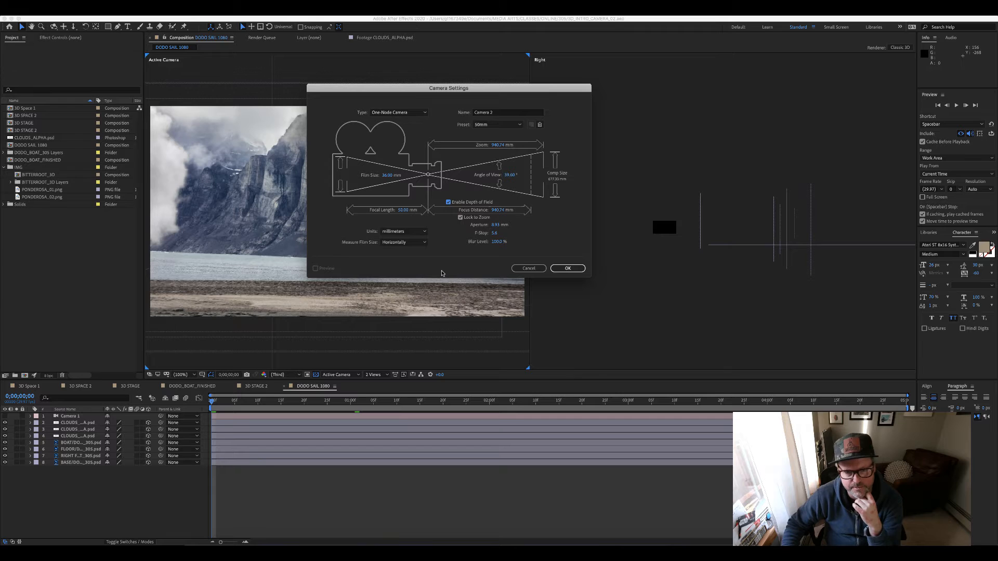
click(568, 268)
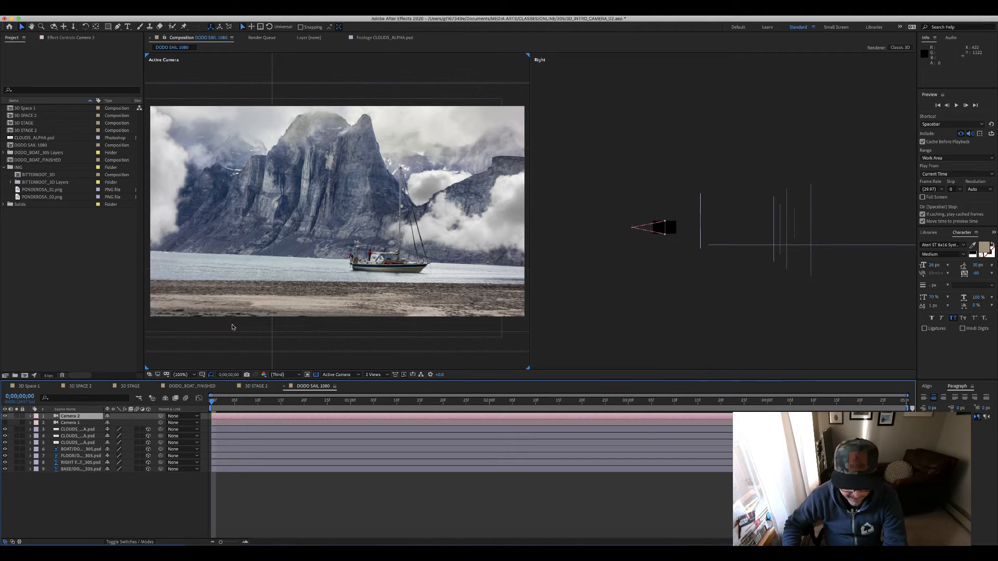
Step: Expand Camera 2's Transform and Camera Options properties and enlarge the timeline area to show them
click(30, 416)
click(37, 430)
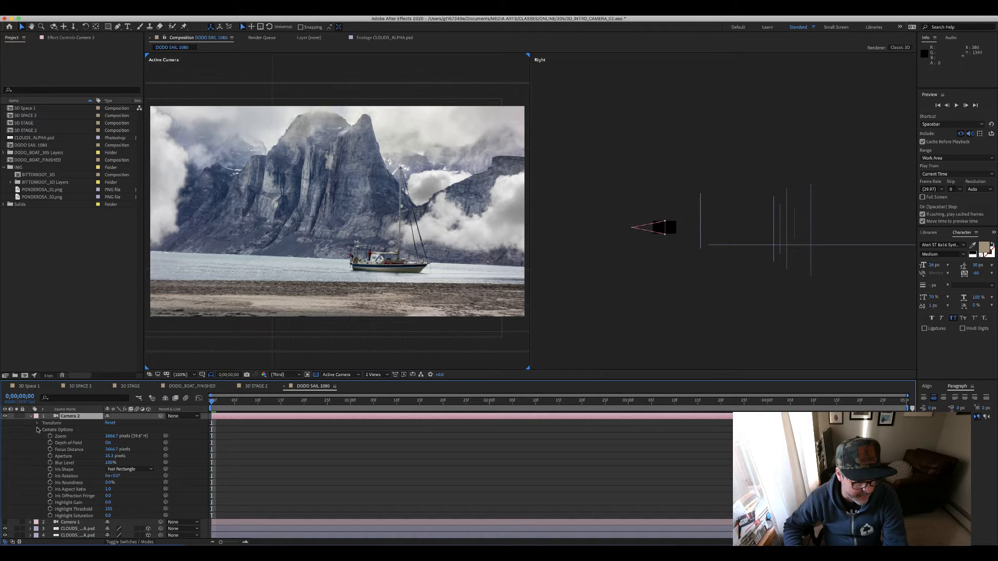
click(37, 423)
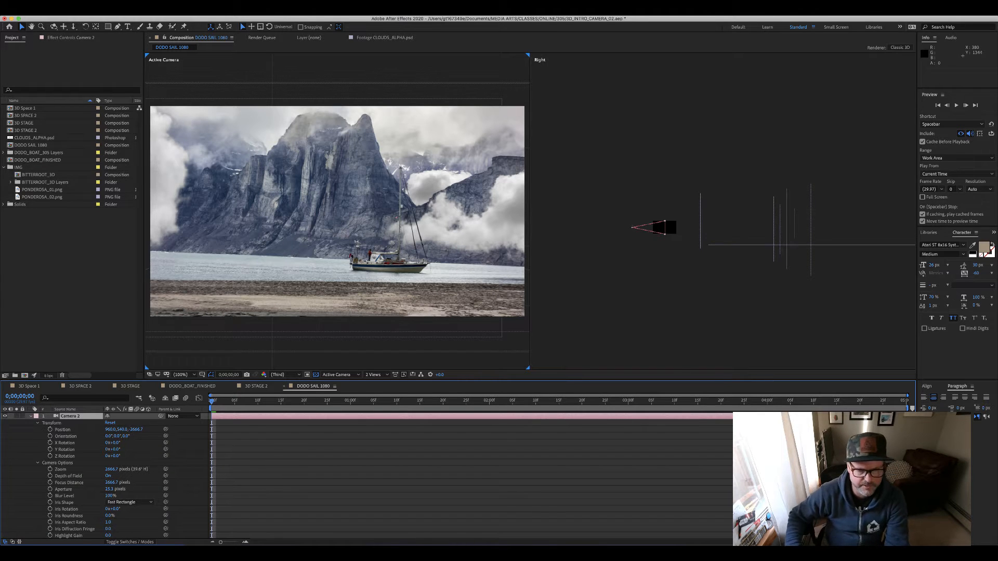
click(546, 372)
drag(546, 381, 548, 364)
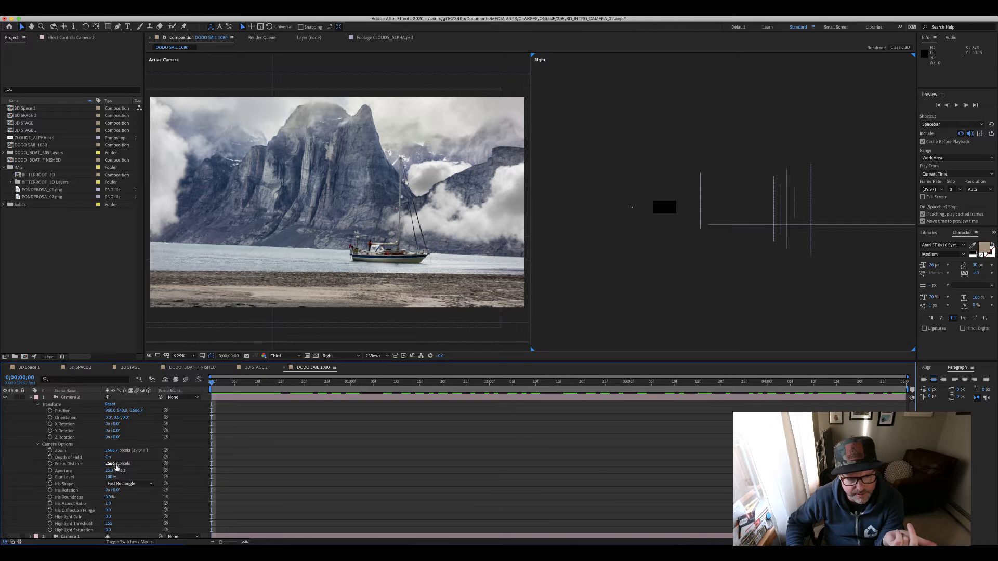
Step: Try increasing Camera 2's zoom to about 3480 pixels, and undo the change
drag(107, 450, 275, 440)
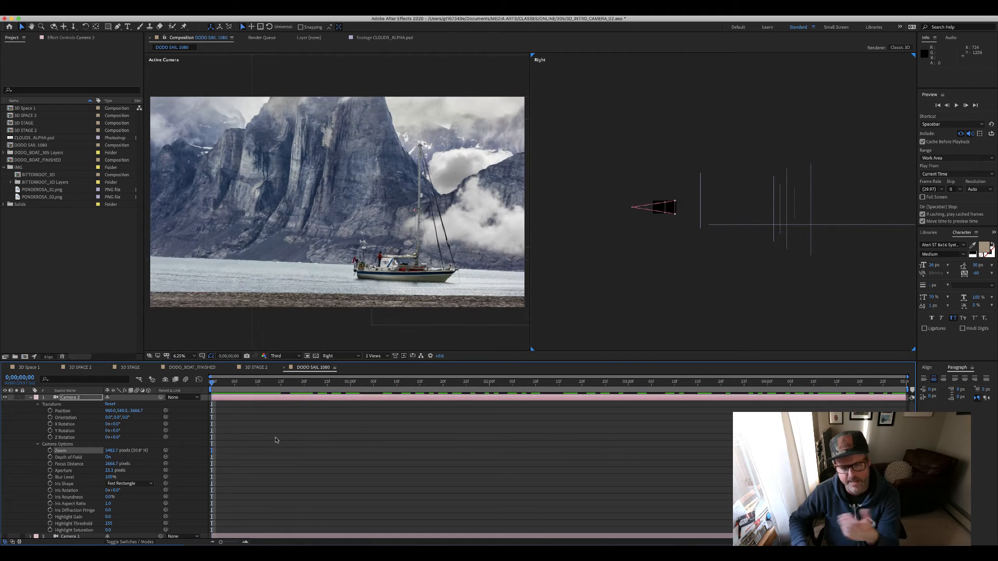
key(super+z)
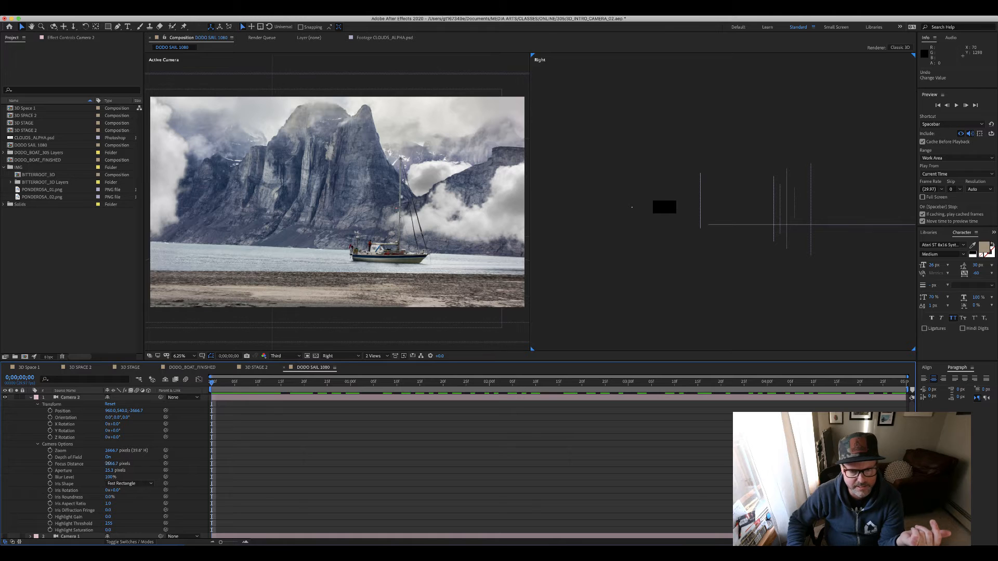
Step: Set Camera 2's focus distance to about 11600 pixels so that the focus plane lines up with the boat layer
drag(107, 463, 904, 431)
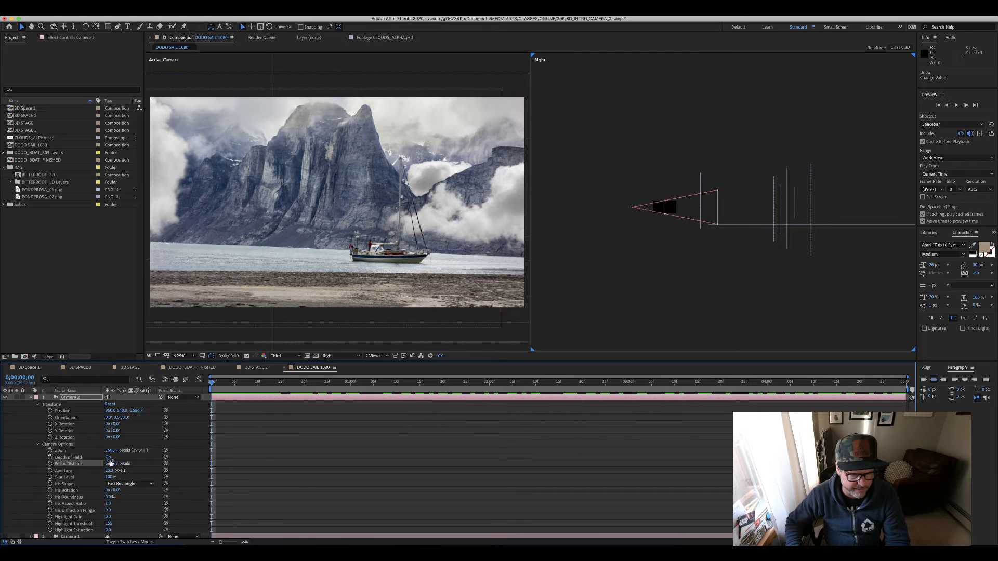
drag(108, 463, 274, 443)
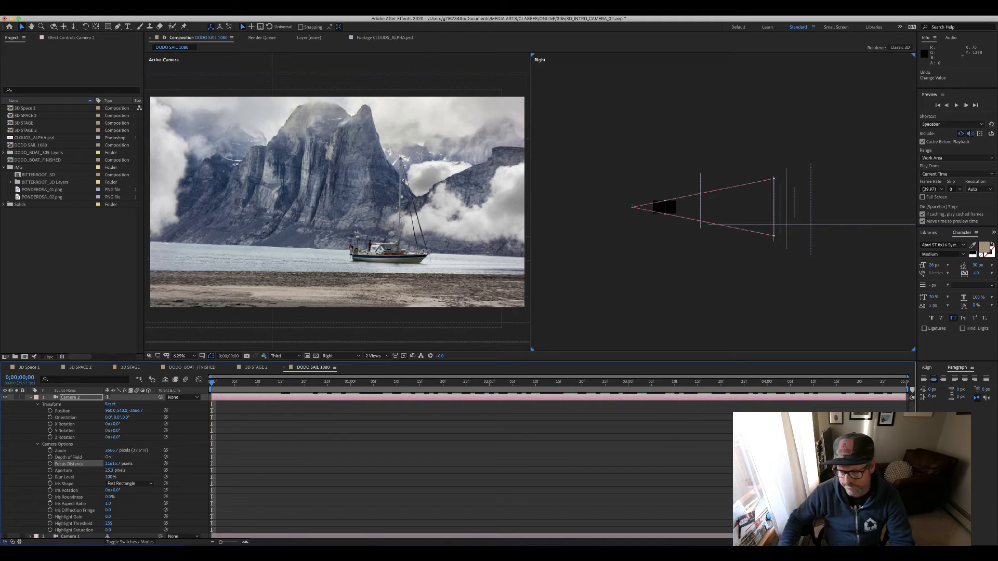
click(662, 180)
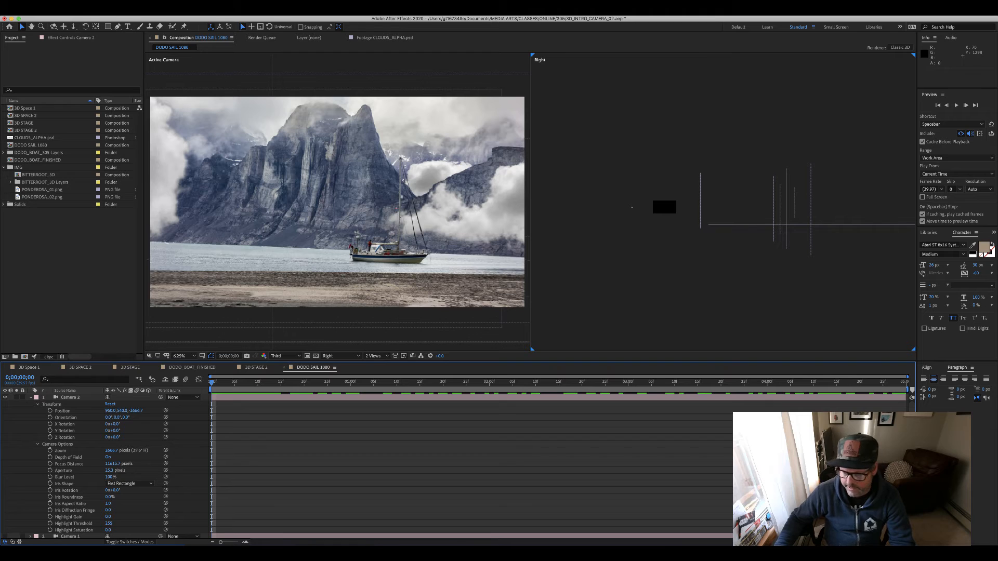
scroll(75, 514, down, 3)
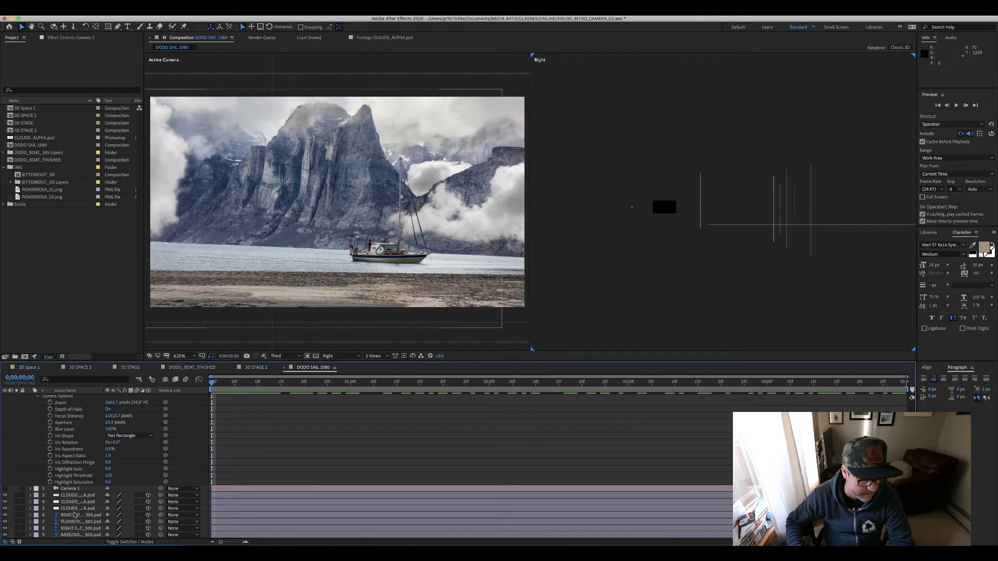
click(75, 515)
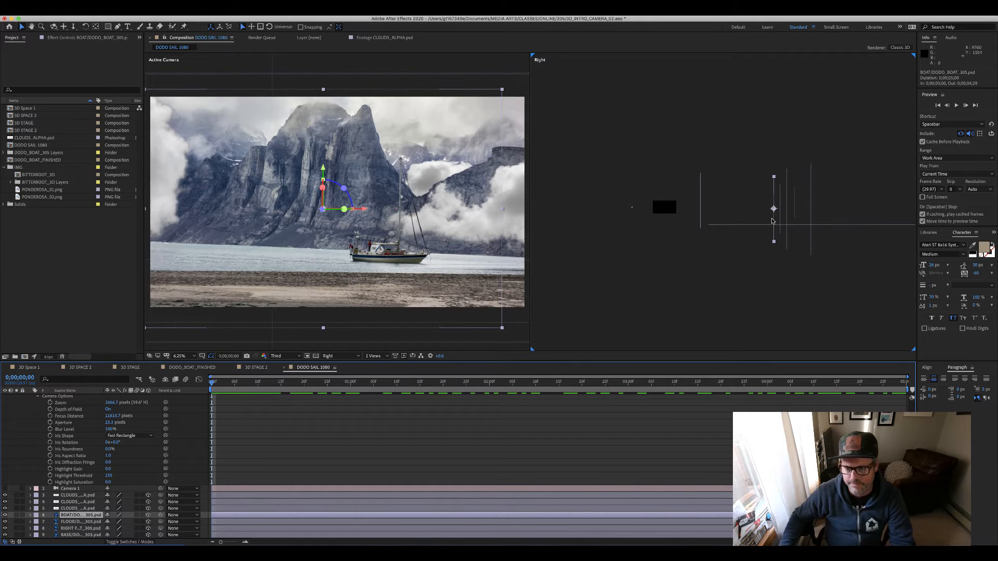
scroll(88, 442, up, 3)
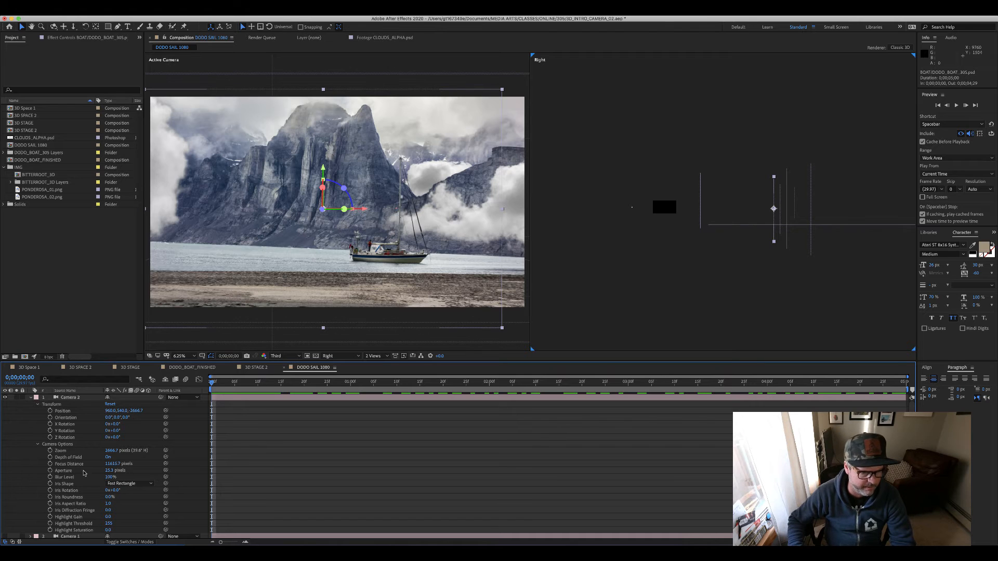
drag(112, 464, 89, 449)
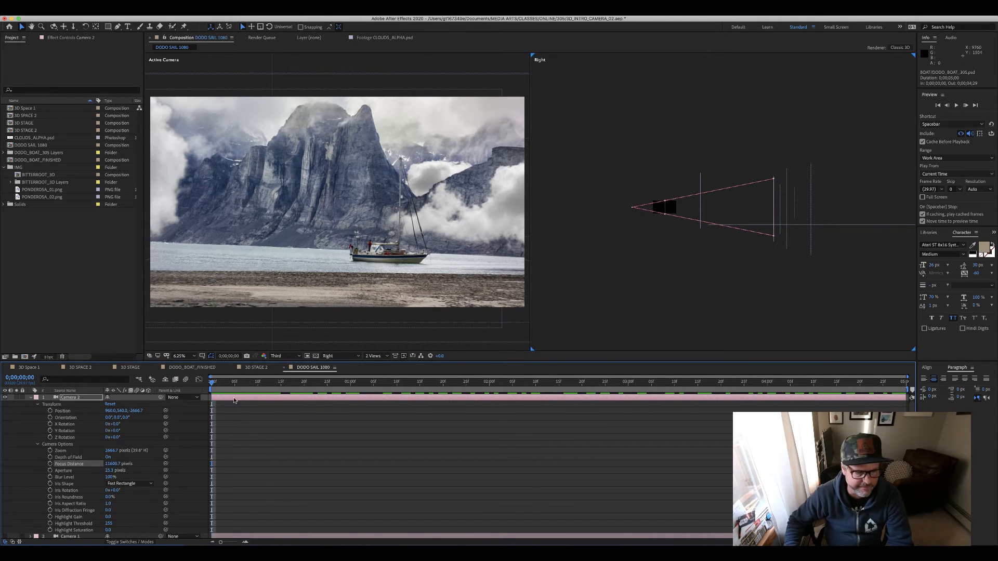
Step: Raise Camera 2's aperture to about 3814 pixels to blur the layers outside the focus plane
drag(109, 471, 165, 470)
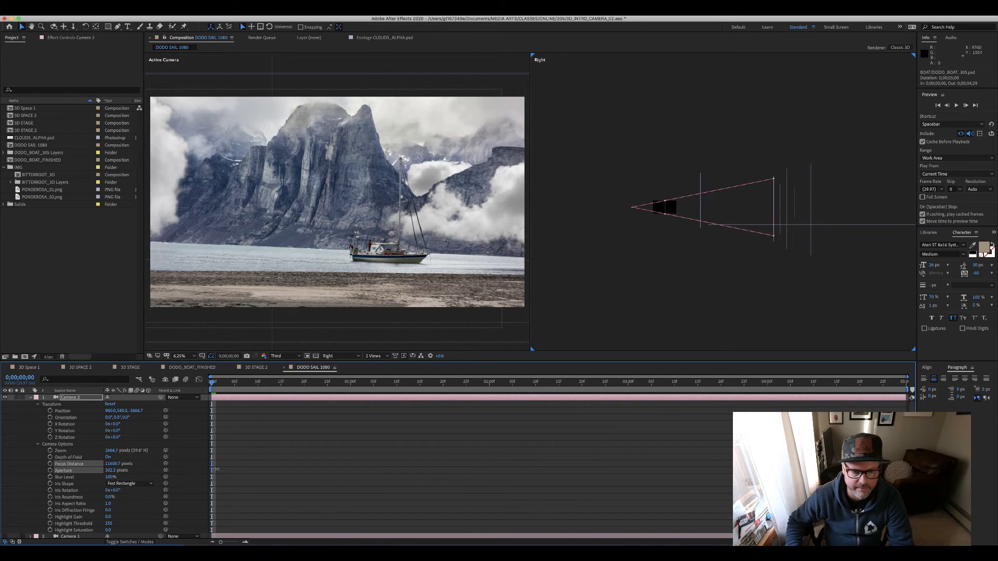
drag(436, 455, 519, 451)
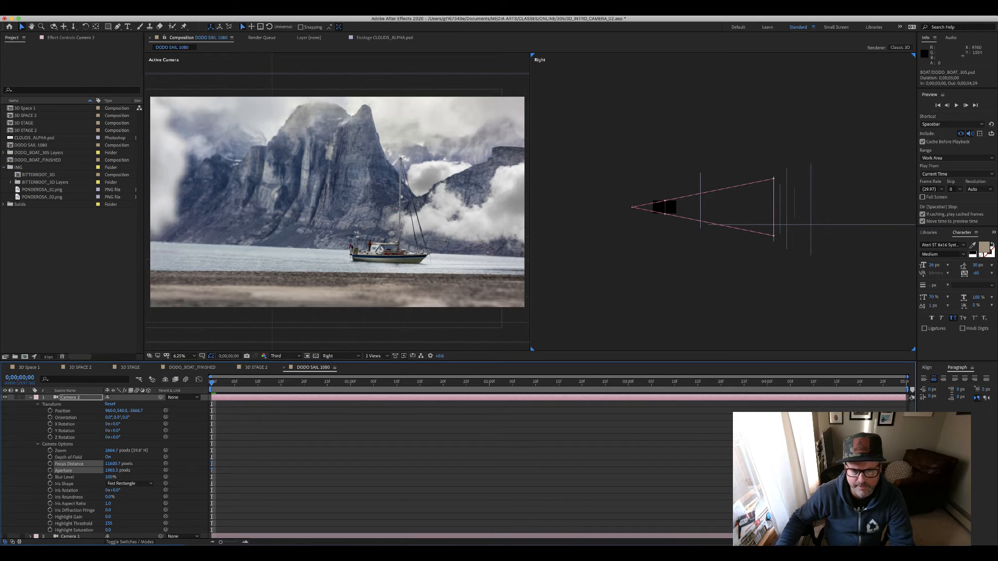
drag(881, 451, 888, 451)
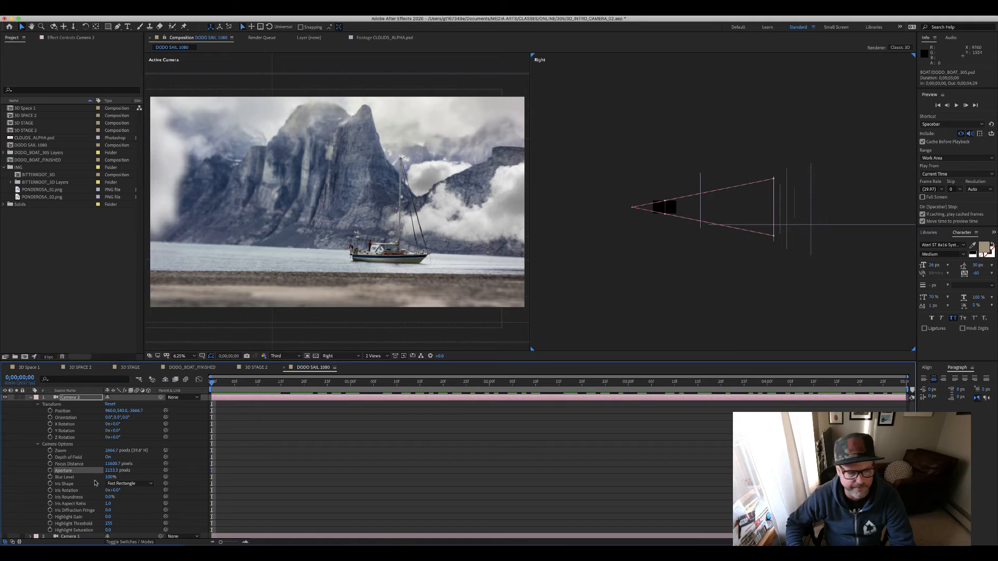
drag(112, 470, 254, 477)
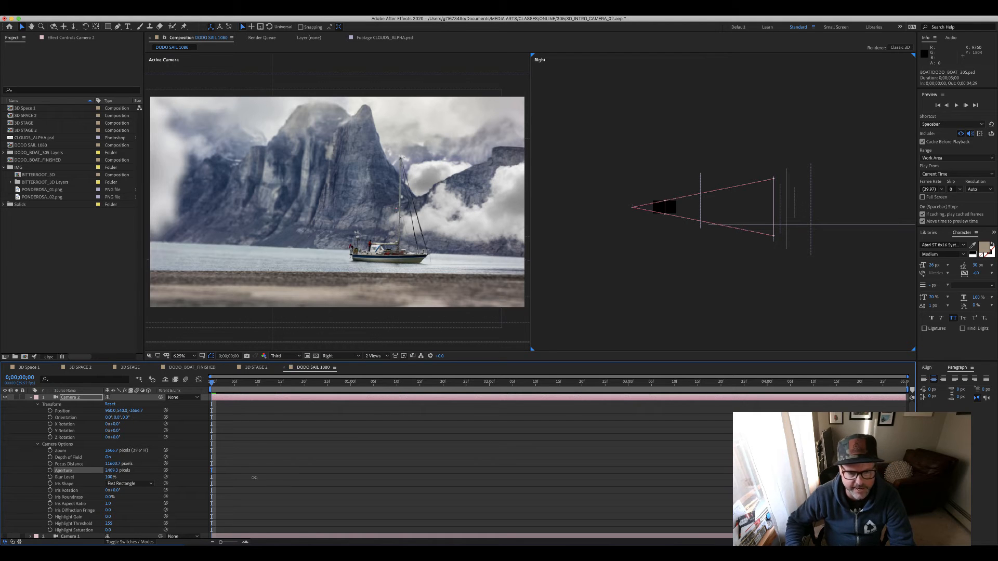
drag(458, 498, 461, 498)
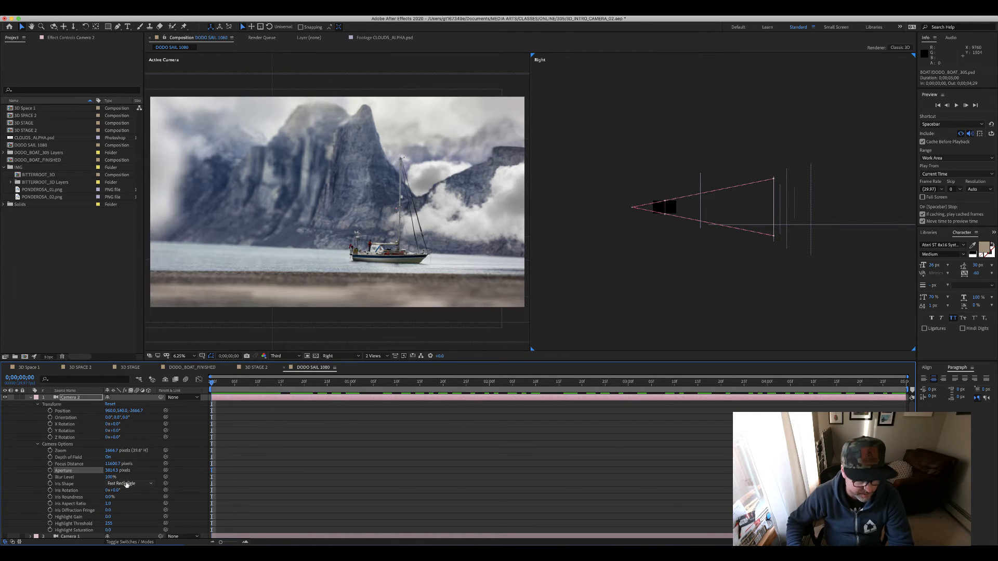
Step: Test stronger and weaker background blur with Camera 2's aperture and settle on about 8554 pixels
drag(119, 471, 503, 472)
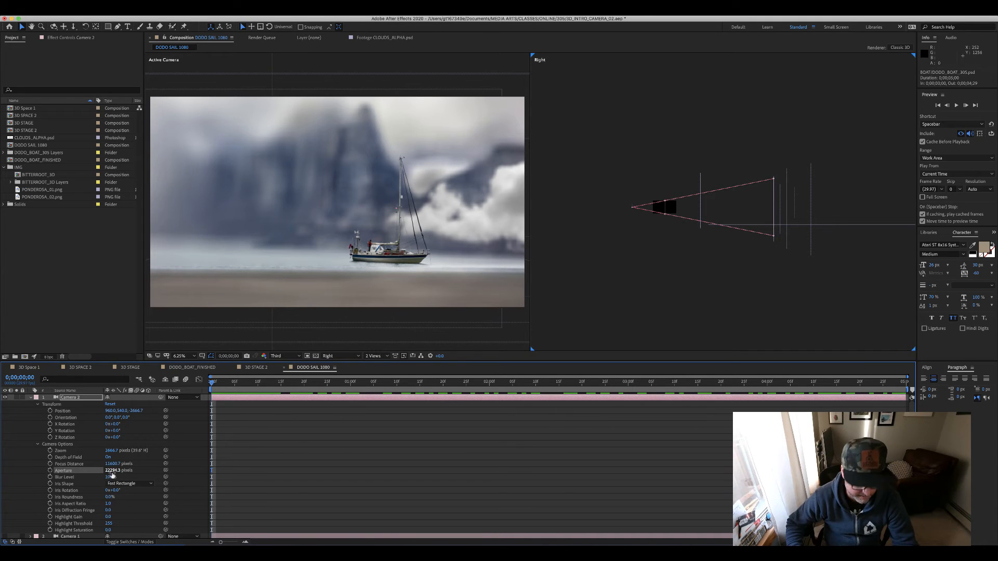
drag(26, 484, 3, 491)
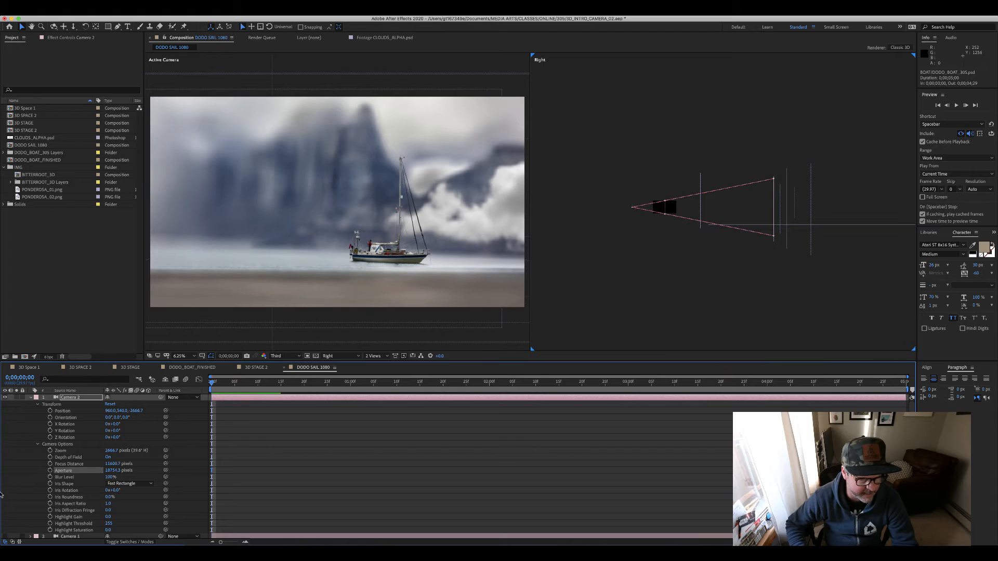
drag(124, 471, 26, 479)
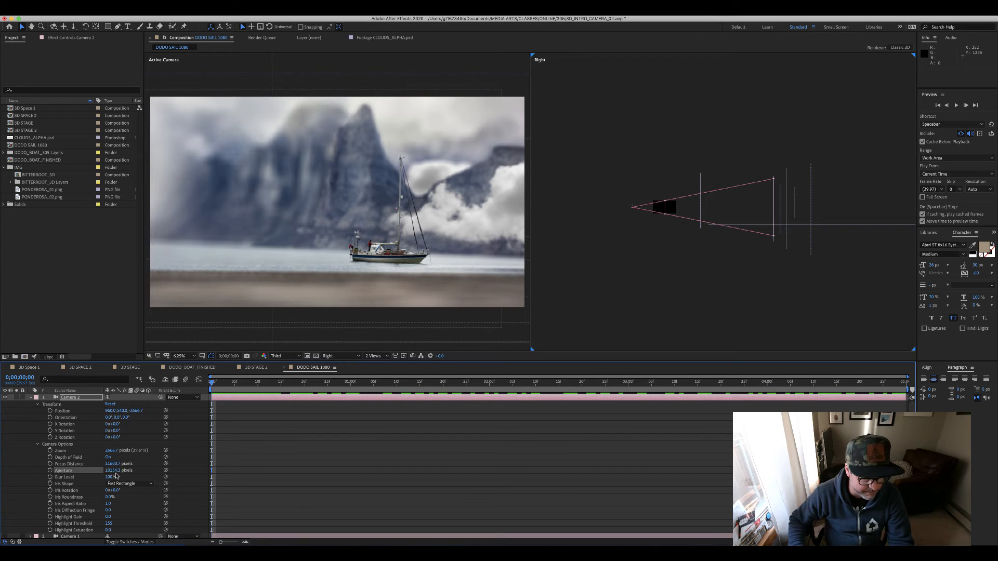
drag(112, 471, 93, 472)
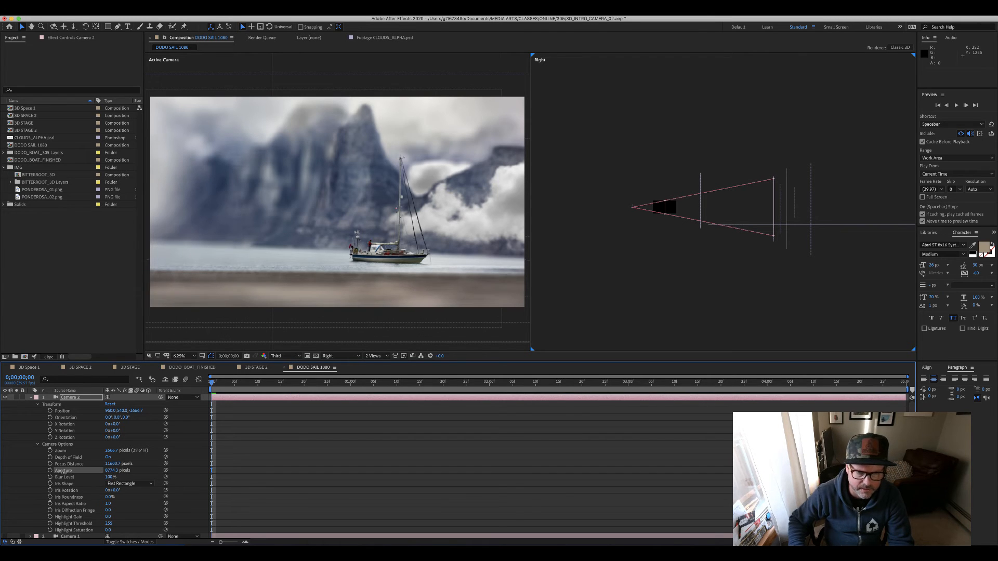
drag(25, 470, 100, 471)
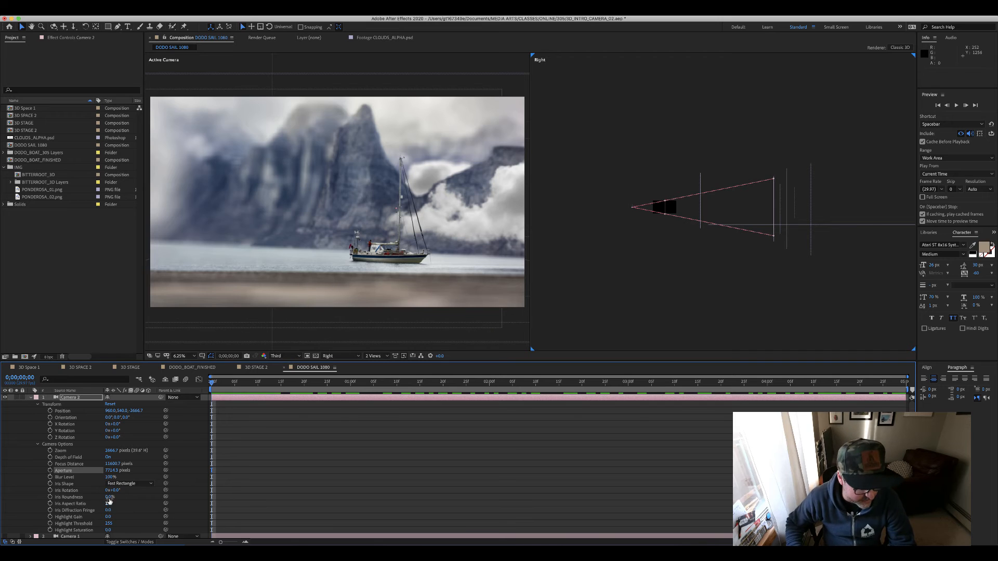
drag(111, 470, 140, 469)
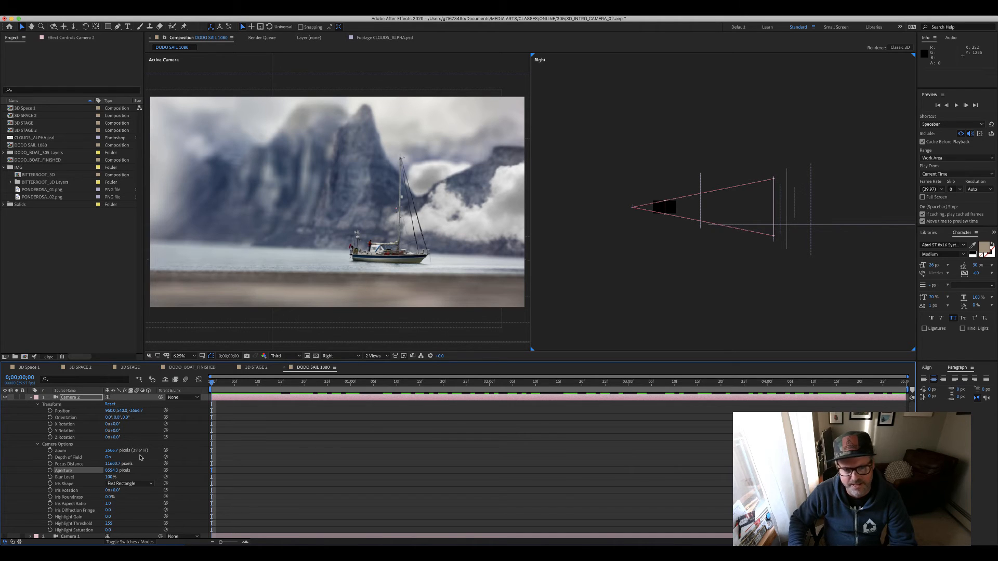
Step: Preview the scene with the stronger depth-of-field blur and return to the first frame
key(space)
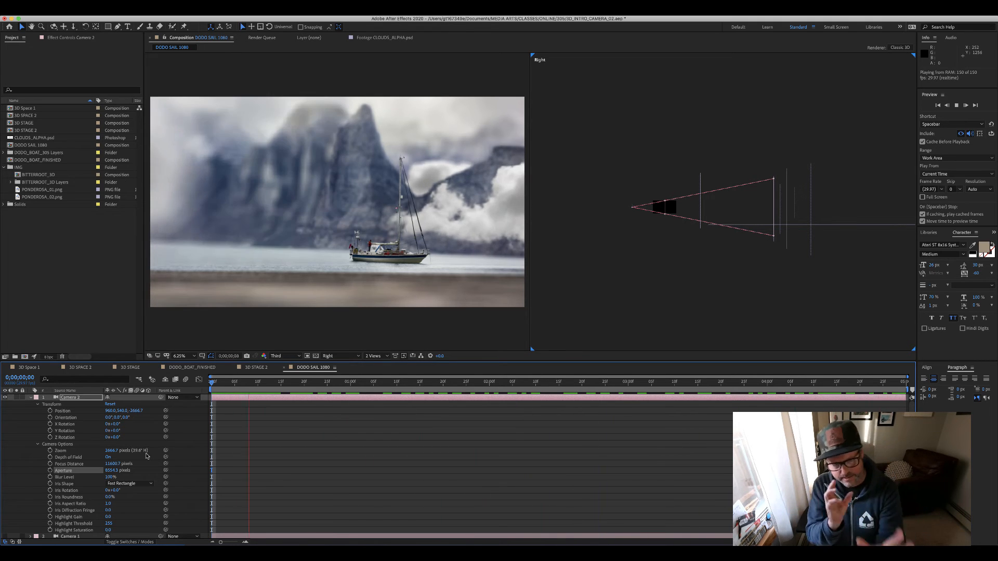
key(space)
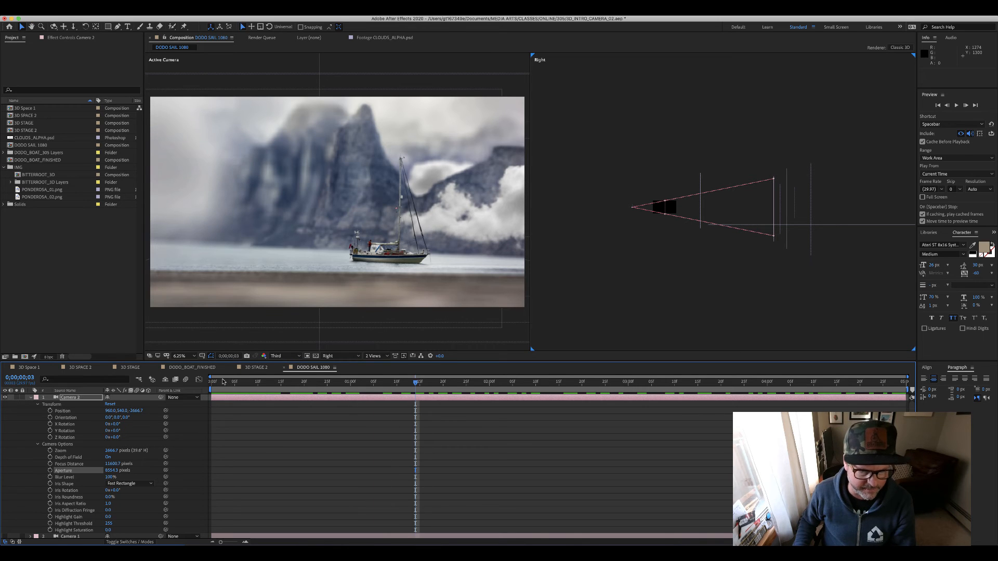
key(Home)
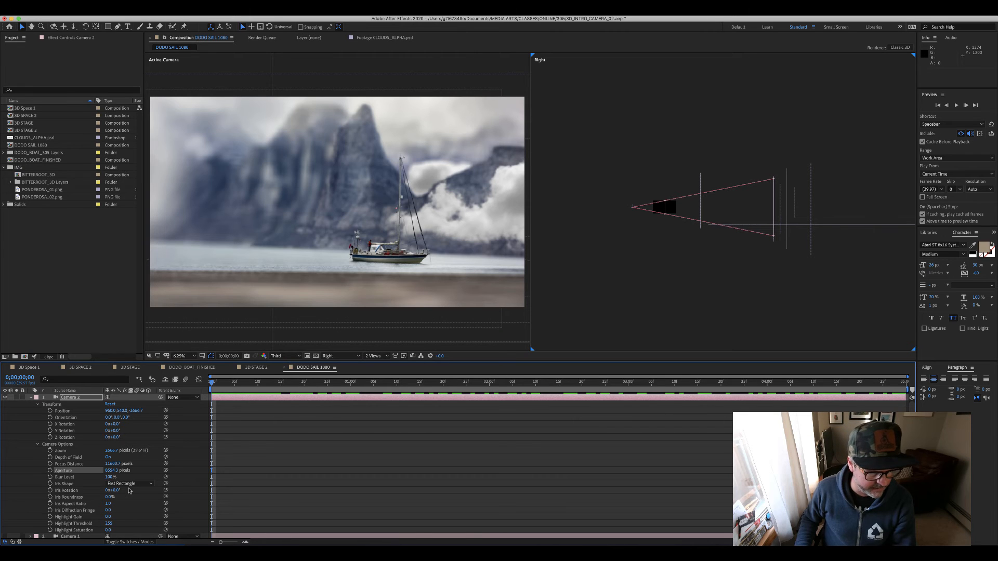
Step: Keyframe Camera 2's focus distance from about 9400 pixels at the first frame to about 12640 pixels at 0;00;04;29
click(107, 470)
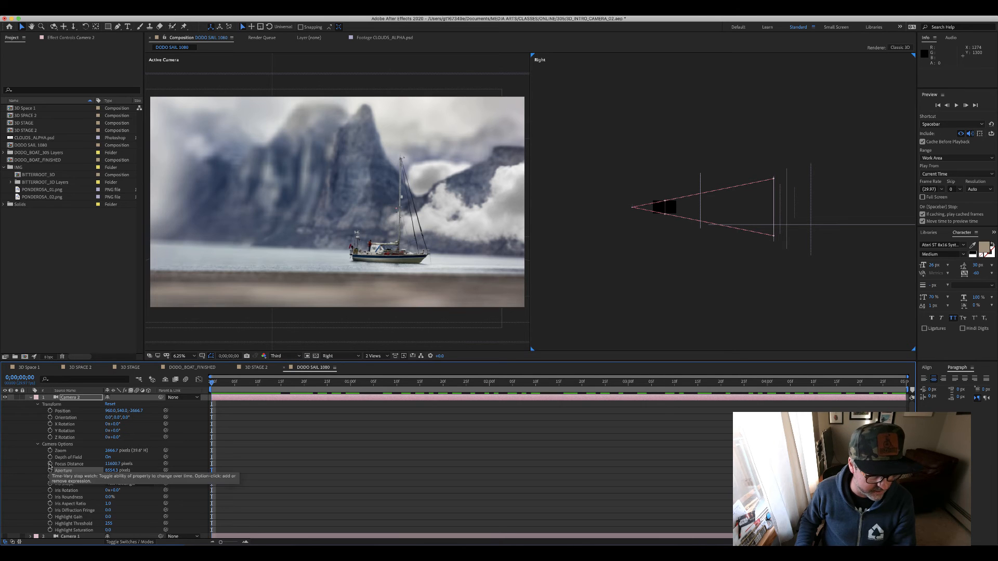
click(50, 463)
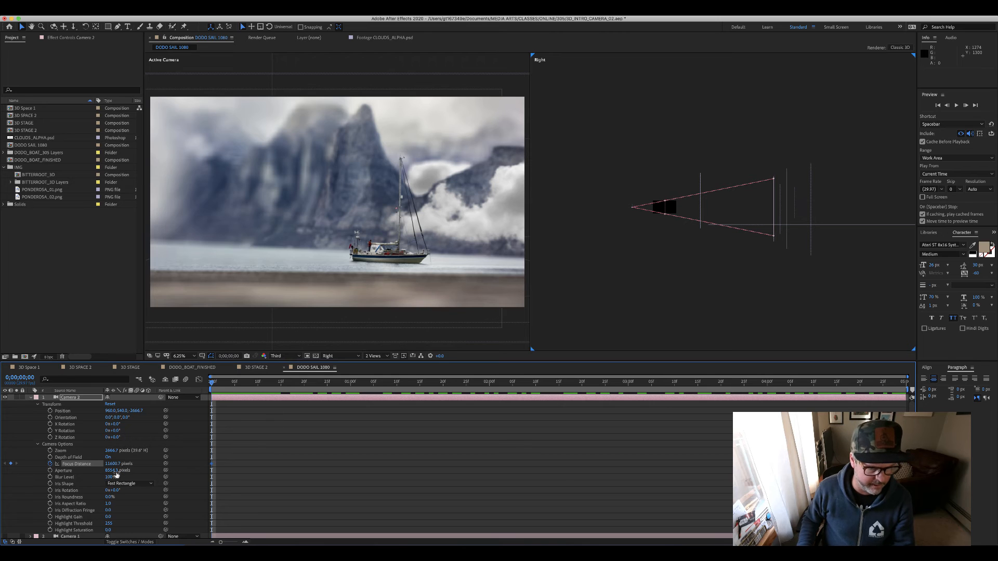
drag(113, 464, 33, 465)
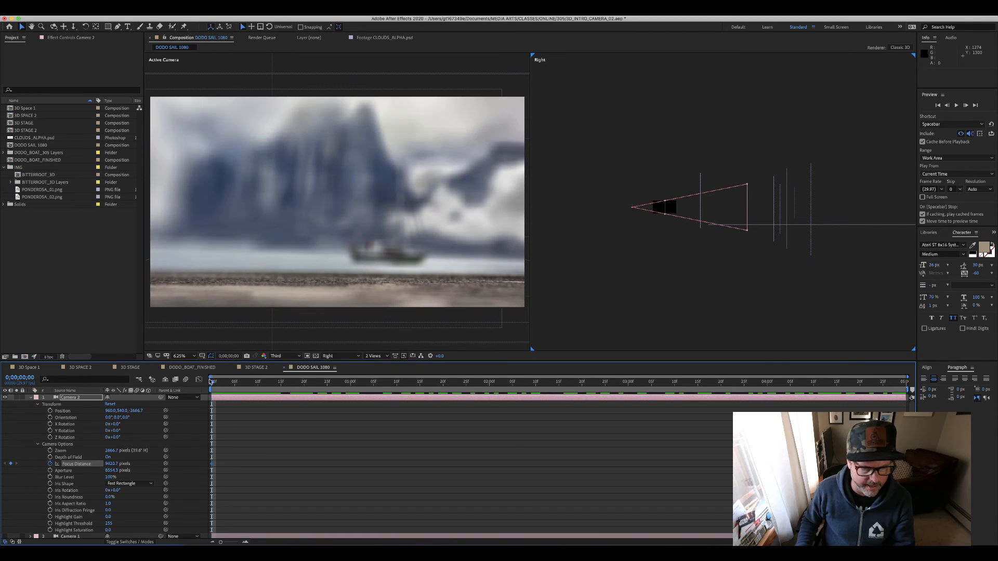
drag(212, 382, 905, 382)
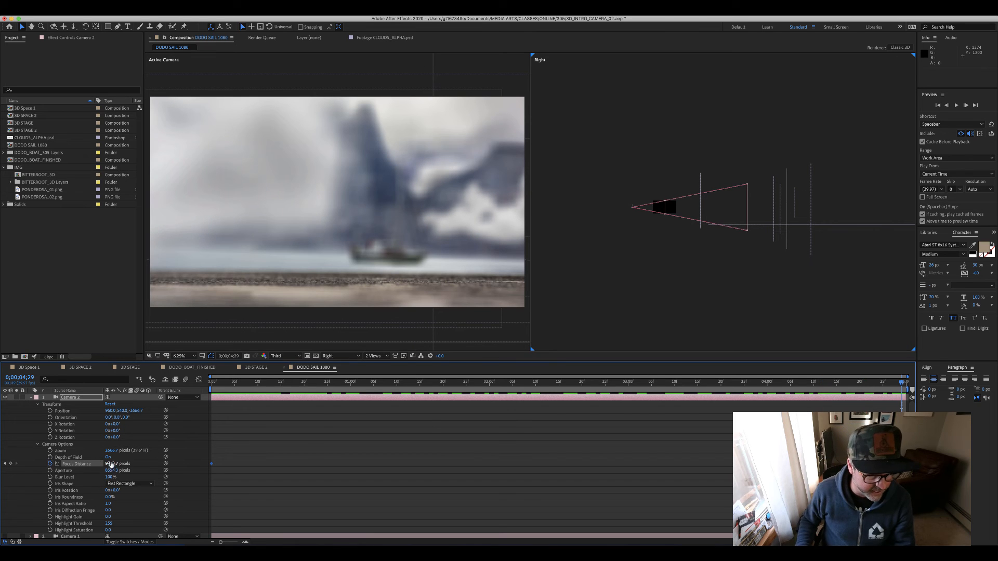
drag(110, 464, 221, 444)
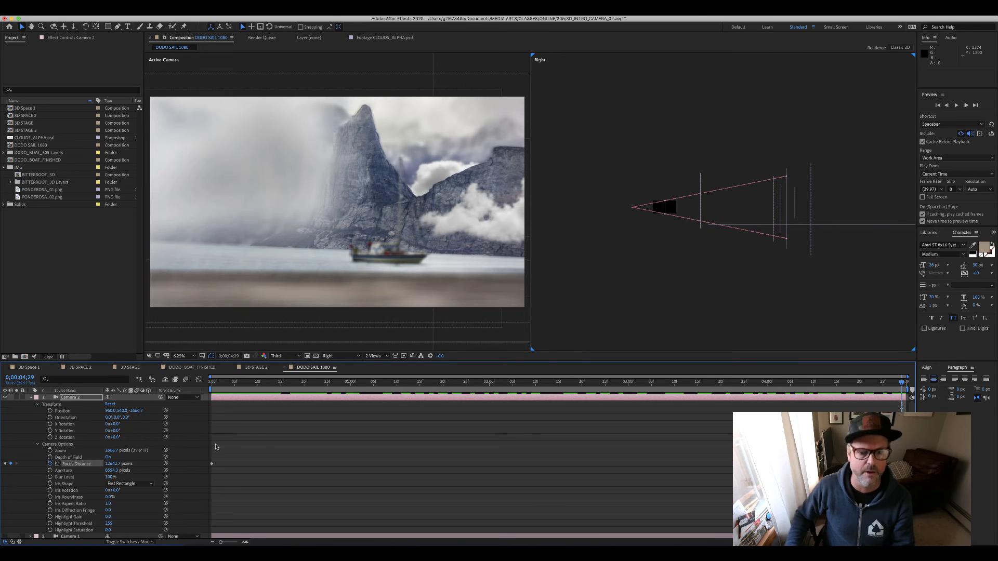
Step: Play back the animated focus shift, scrub through to the last frame and select the Camera 2 layer
key(space)
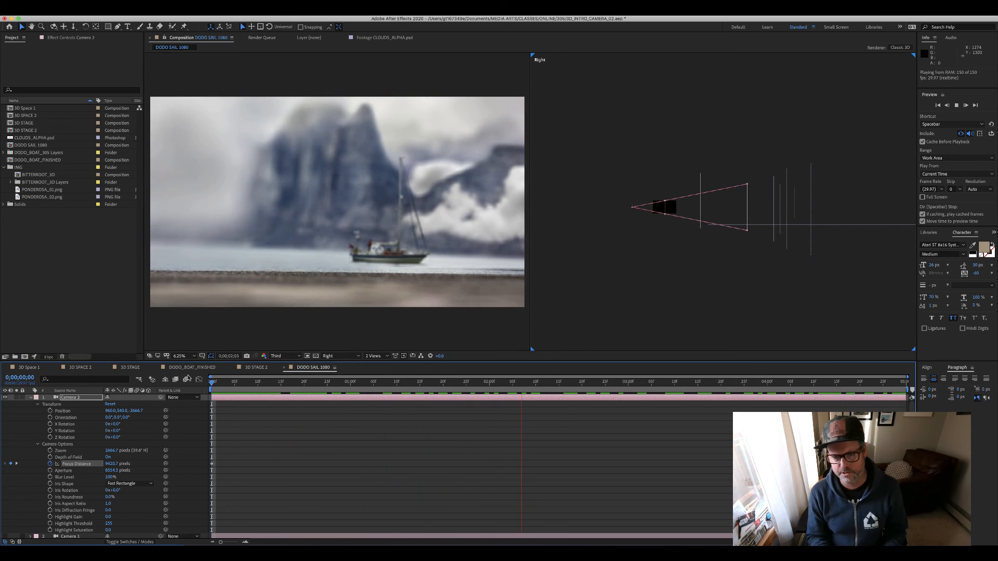
key(space)
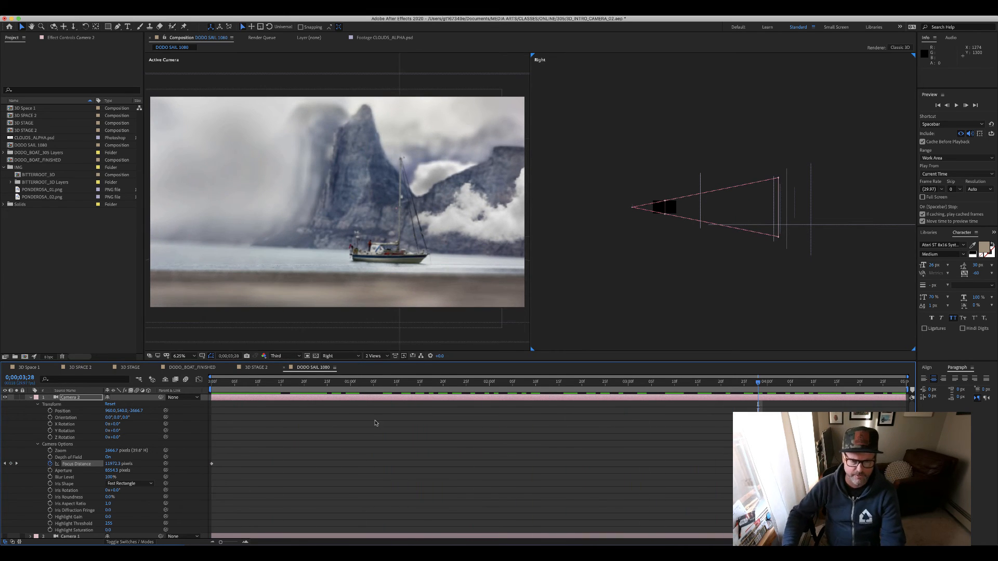
drag(265, 383, 926, 367)
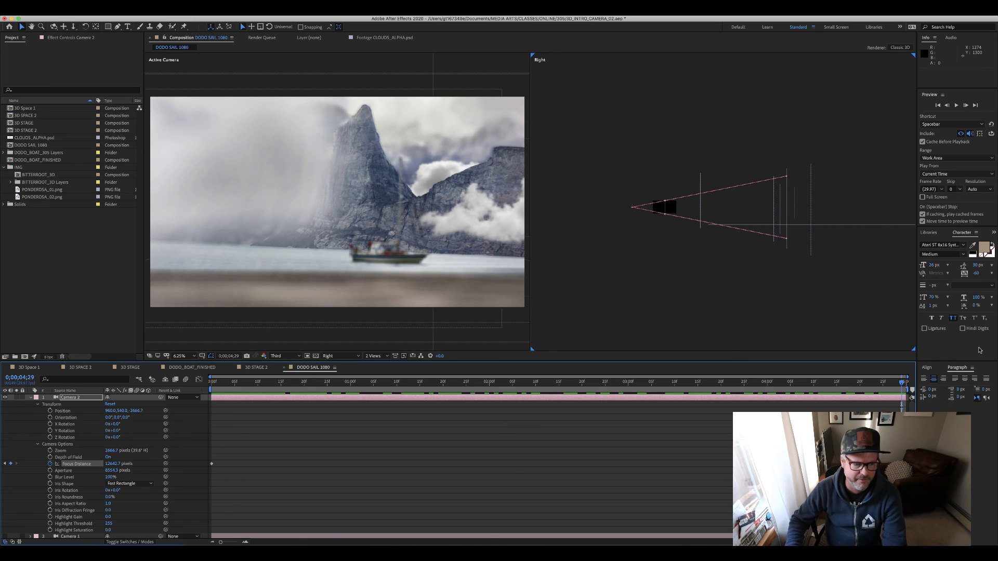
click(73, 397)
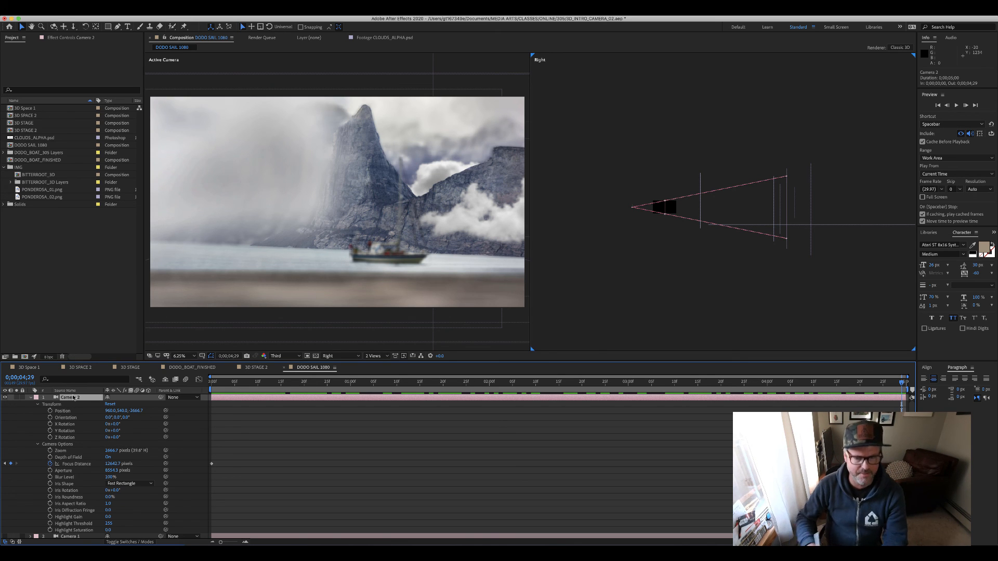